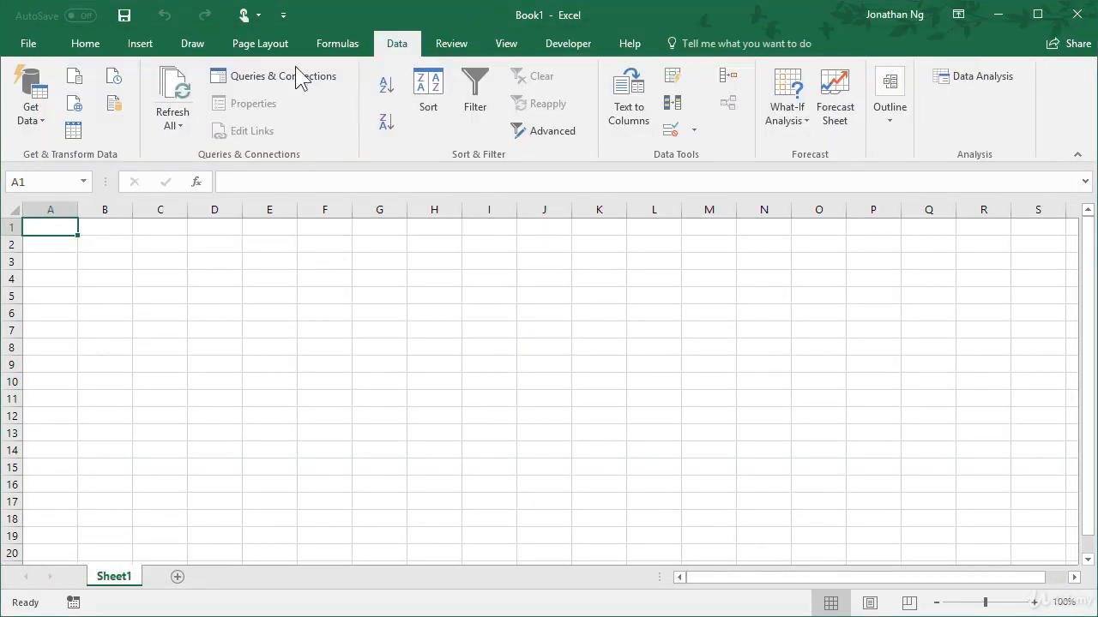
# Import Employees2017.csv from the Excel2016Training Data folder as a text/CSV source and load it into the workbook.
pyautogui.click(33, 120)
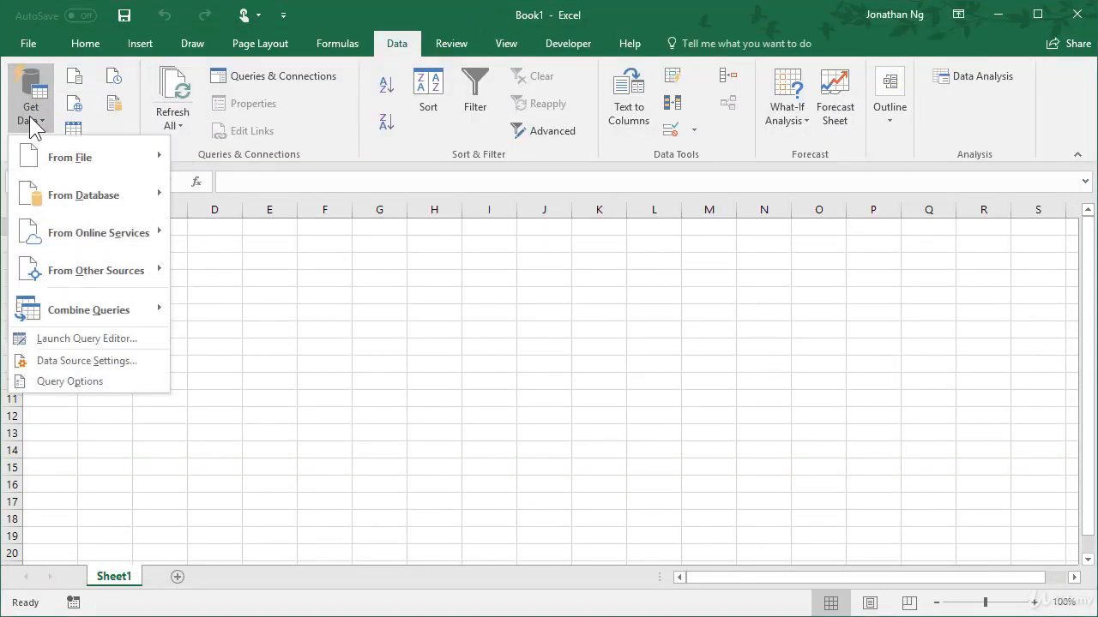
pyautogui.moveTo(92, 168)
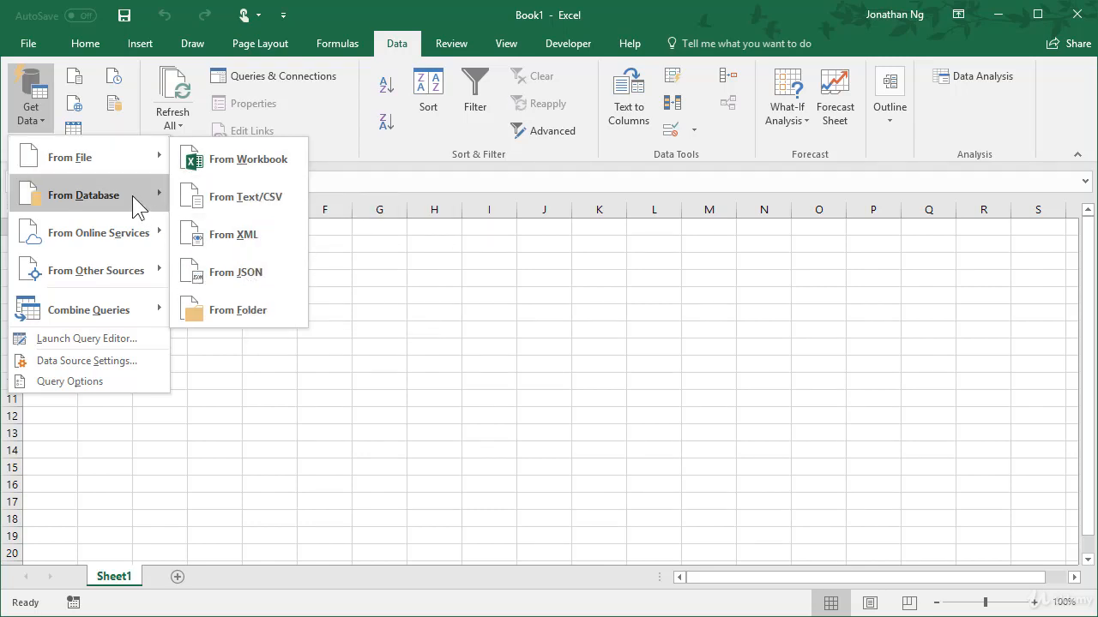
pyautogui.moveTo(125, 195)
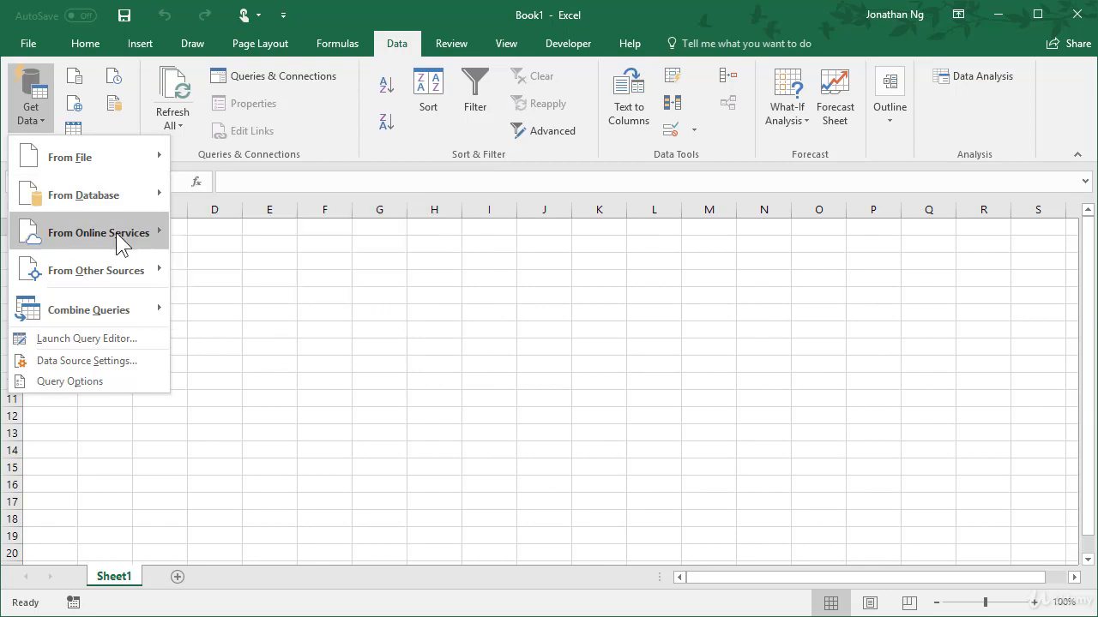
pyautogui.moveTo(118, 240)
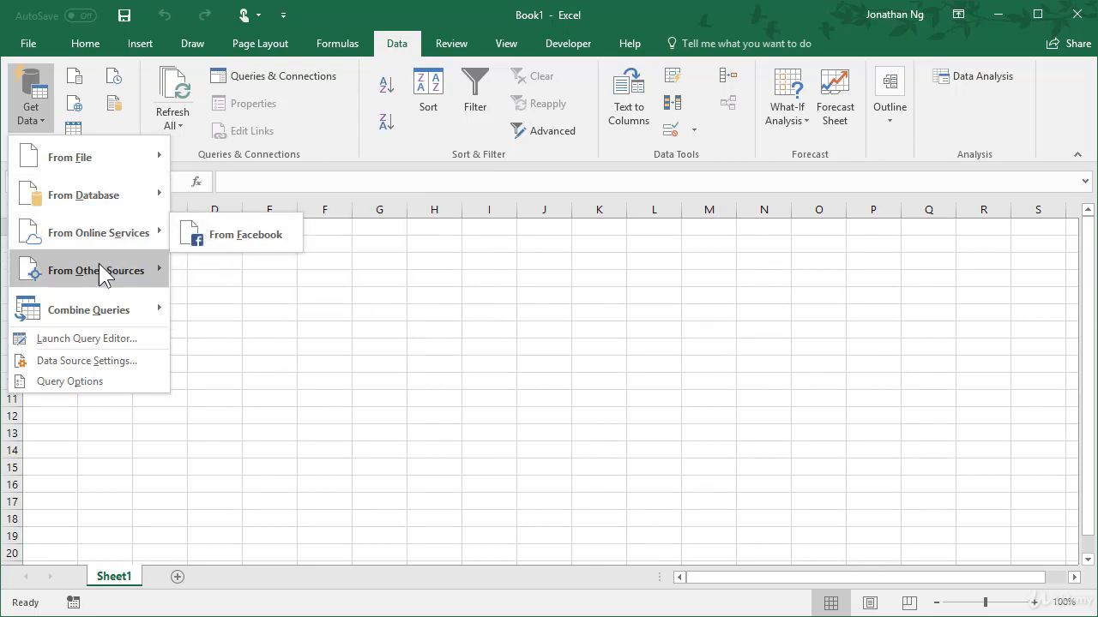
pyautogui.moveTo(98, 266)
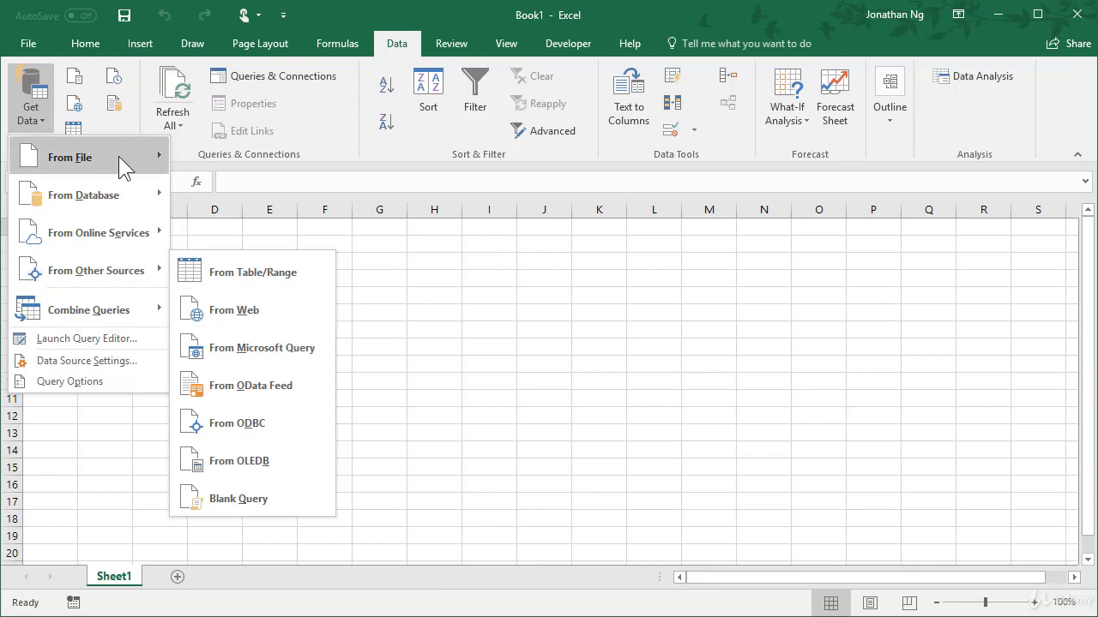
pyautogui.moveTo(118, 156)
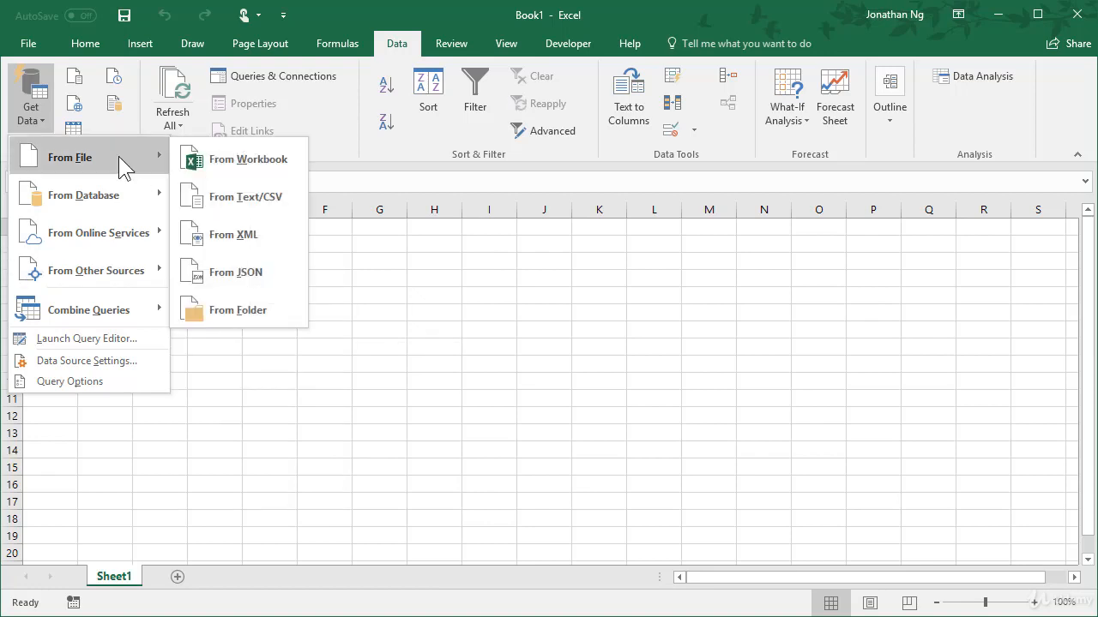
pyautogui.click(250, 199)
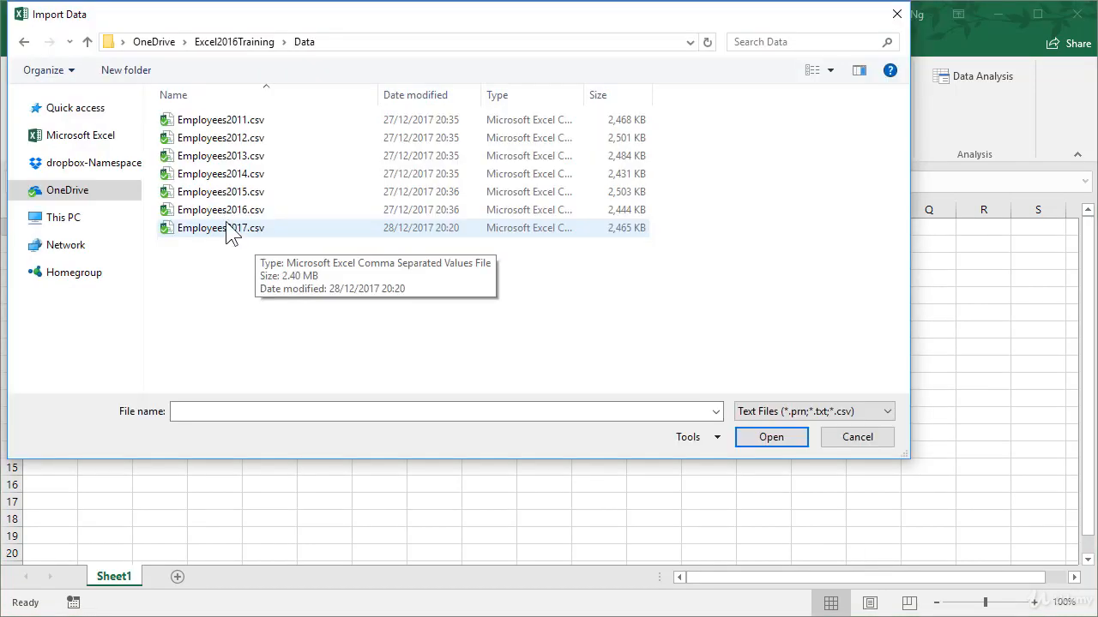
pyautogui.doubleClick(231, 229)
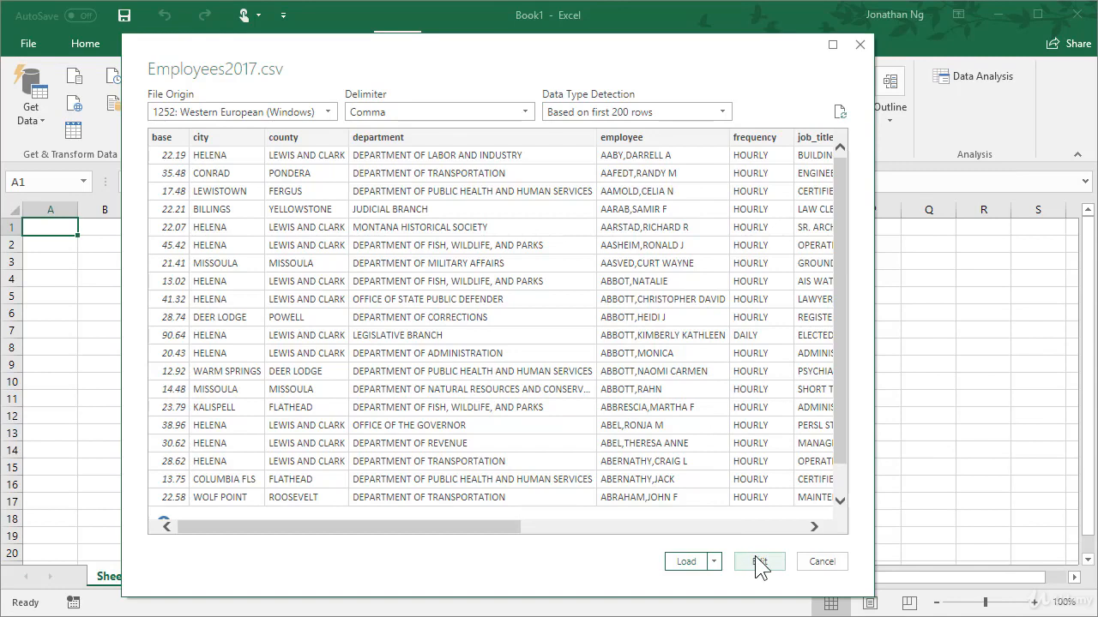
pyautogui.click(686, 562)
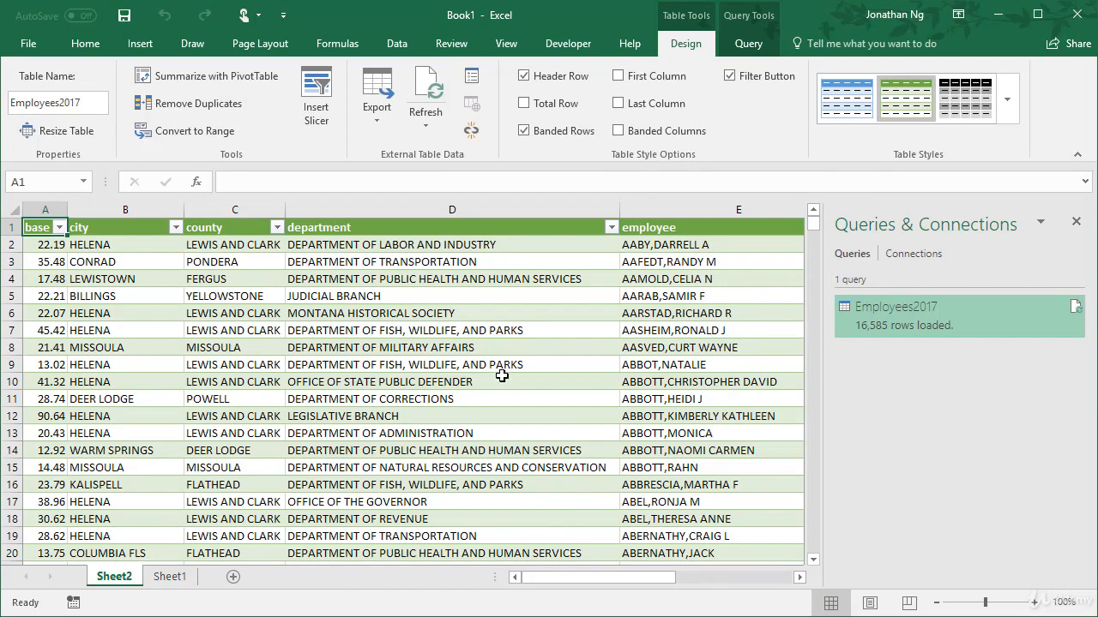
# Rename the imported table to Employees and refresh its Employees2017 query.
pyautogui.click(87, 99)
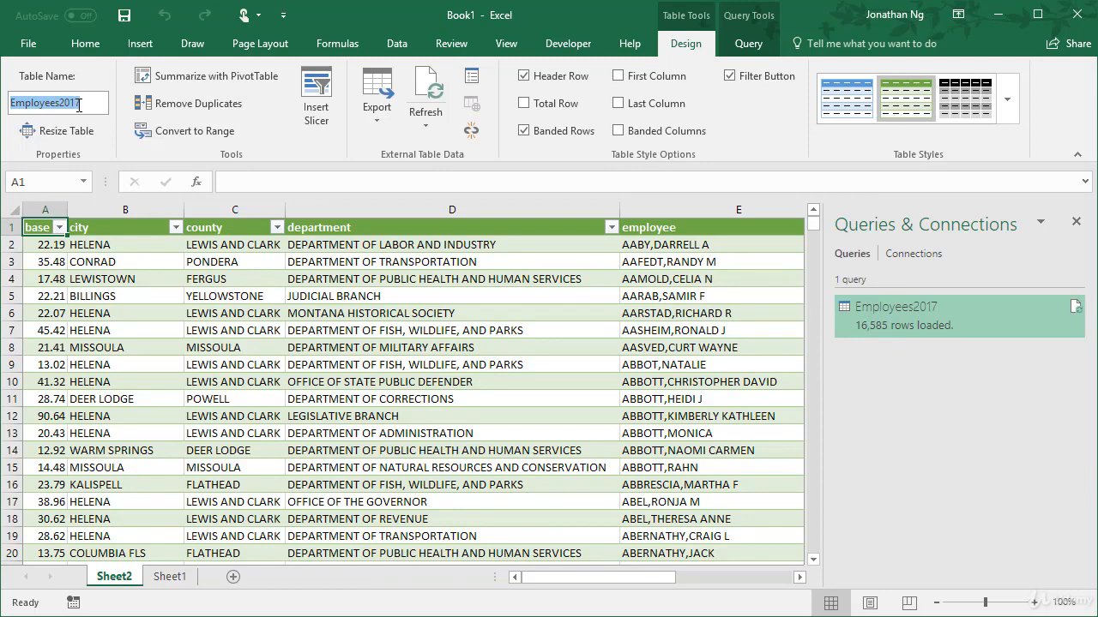
pyautogui.press('Return')
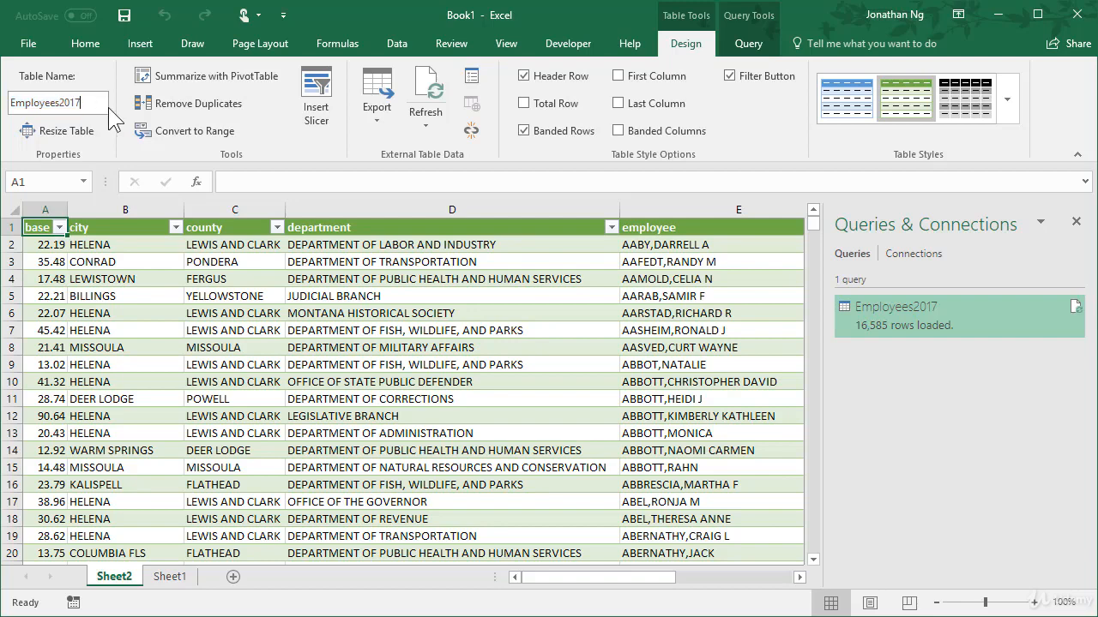
pyautogui.press('BackSpace')
pyautogui.press('BackSpace')
pyautogui.press('BackSpace')
pyautogui.press('BackSpace')
pyautogui.press('Return')
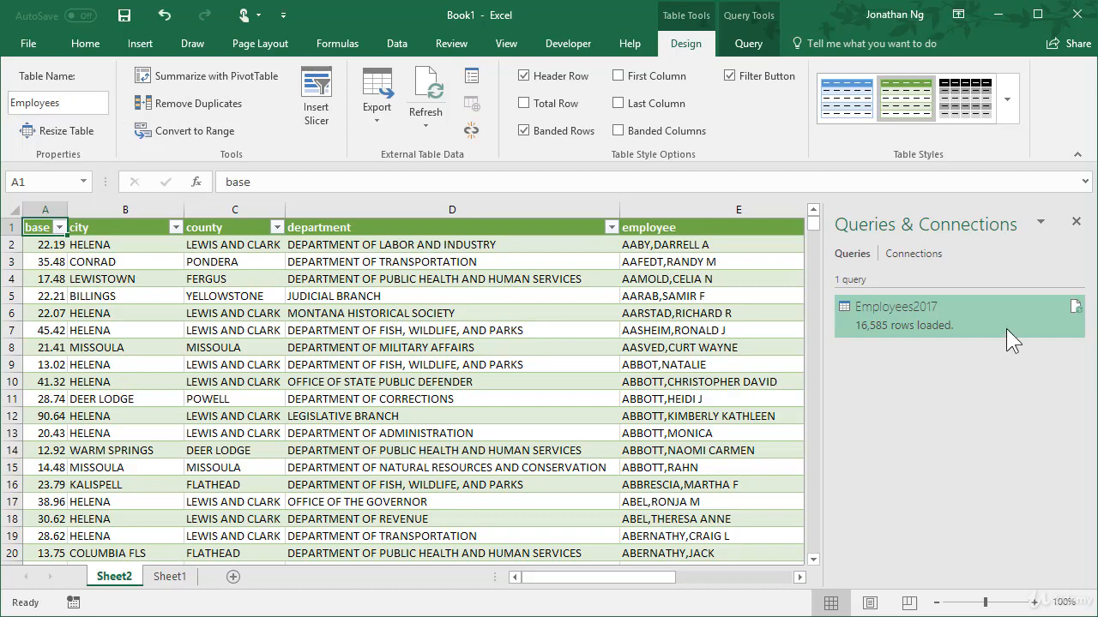
pyautogui.moveTo(1007, 328)
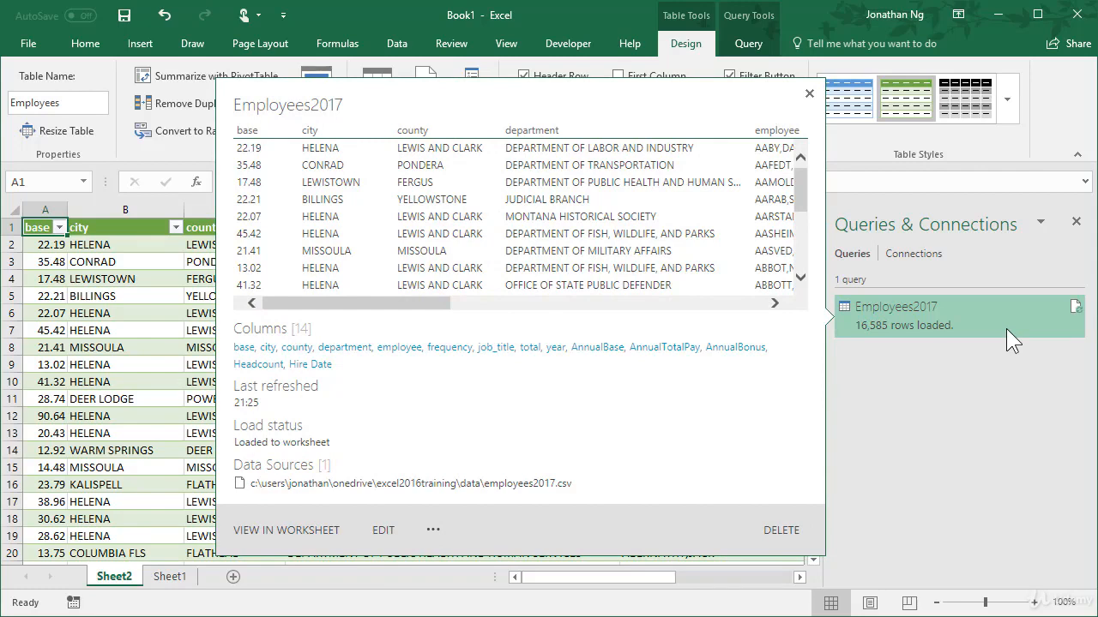
pyautogui.click(1075, 306)
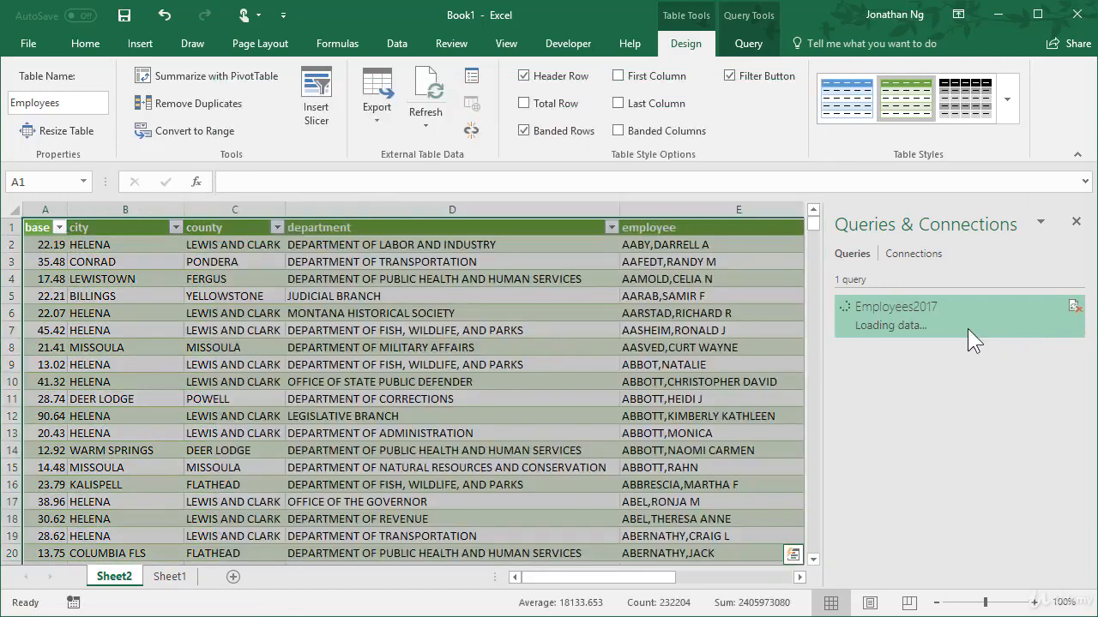
# Open the Employees2017 query in the Query Editor and rename it to Employees.
pyautogui.moveTo(954, 323)
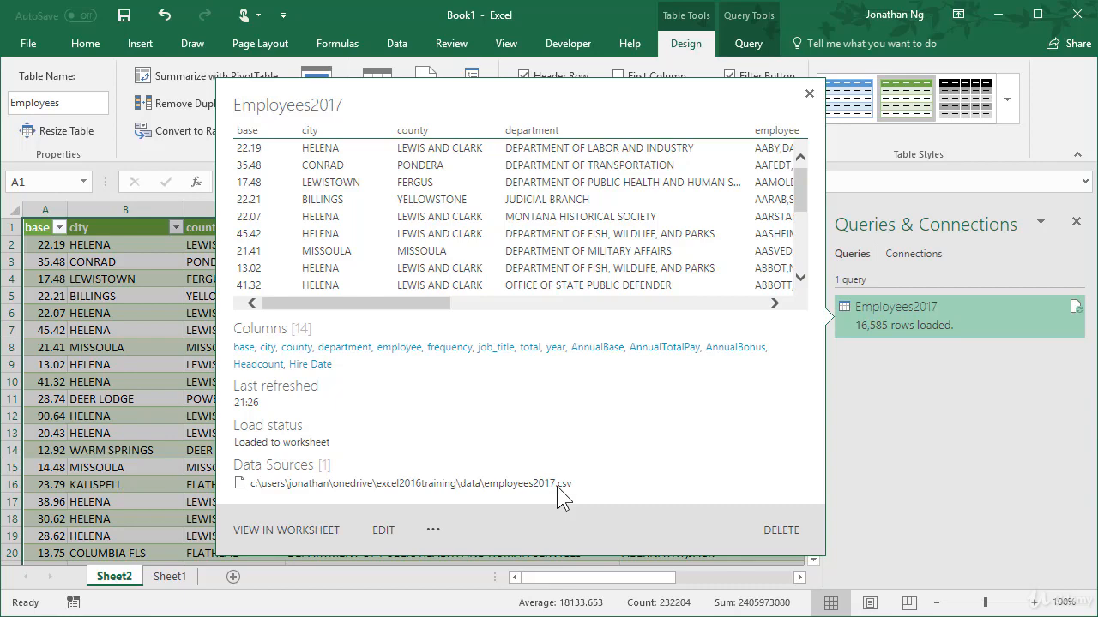
pyautogui.click(382, 531)
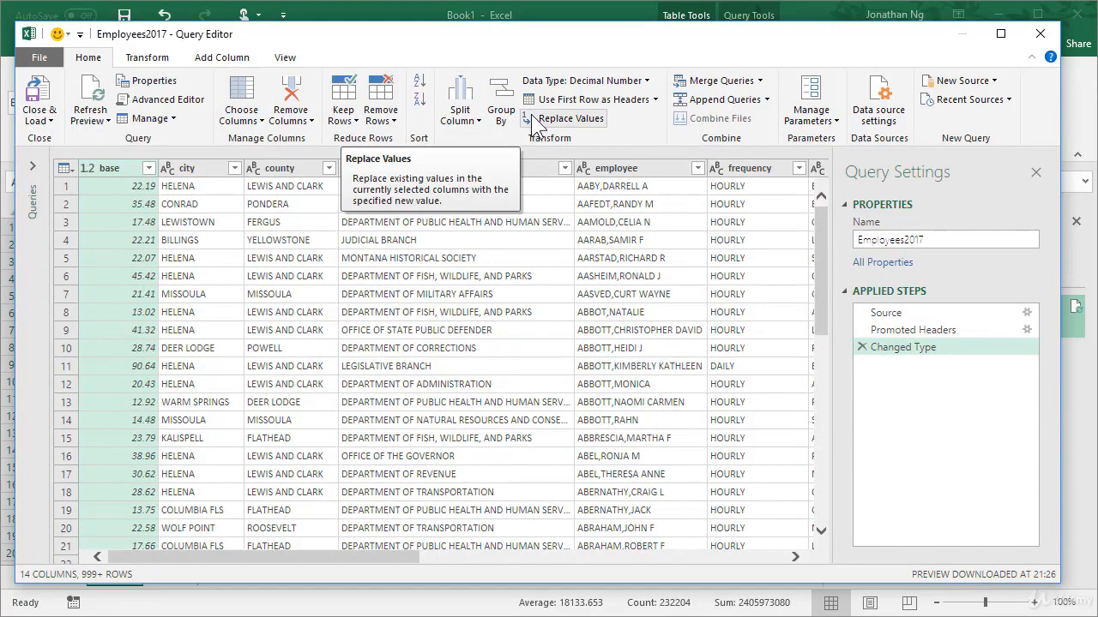
pyautogui.click(901, 240)
pyautogui.tripleClick(953, 240)
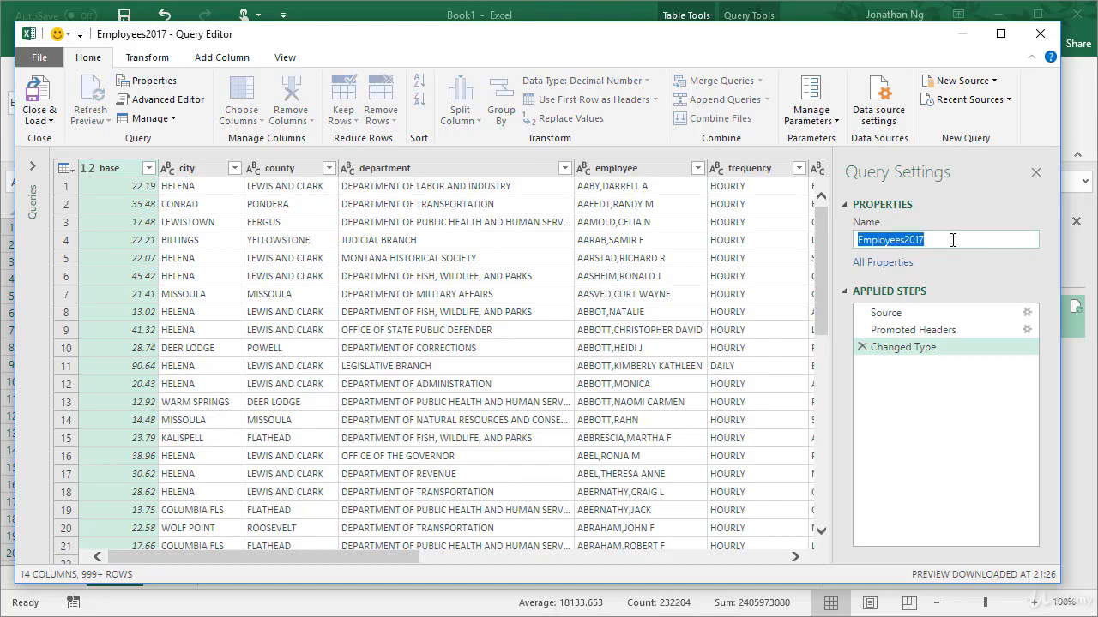
pyautogui.click(954, 239)
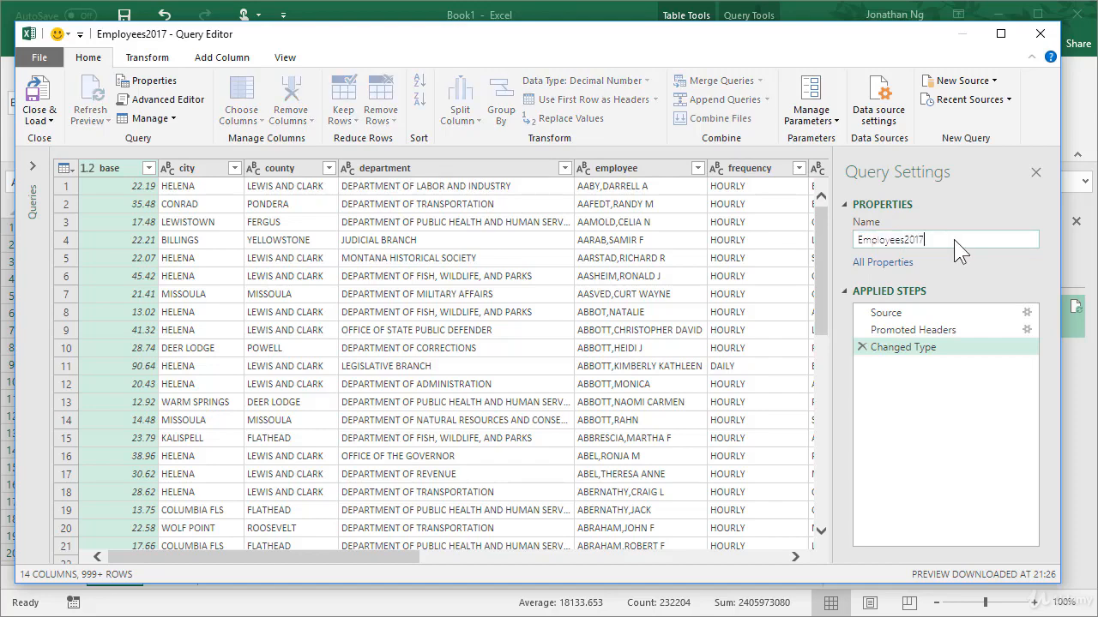
pyautogui.press('BackSpace')
pyautogui.press('BackSpace')
pyautogui.press('BackSpace')
pyautogui.press('BackSpace')
pyautogui.press('Return')
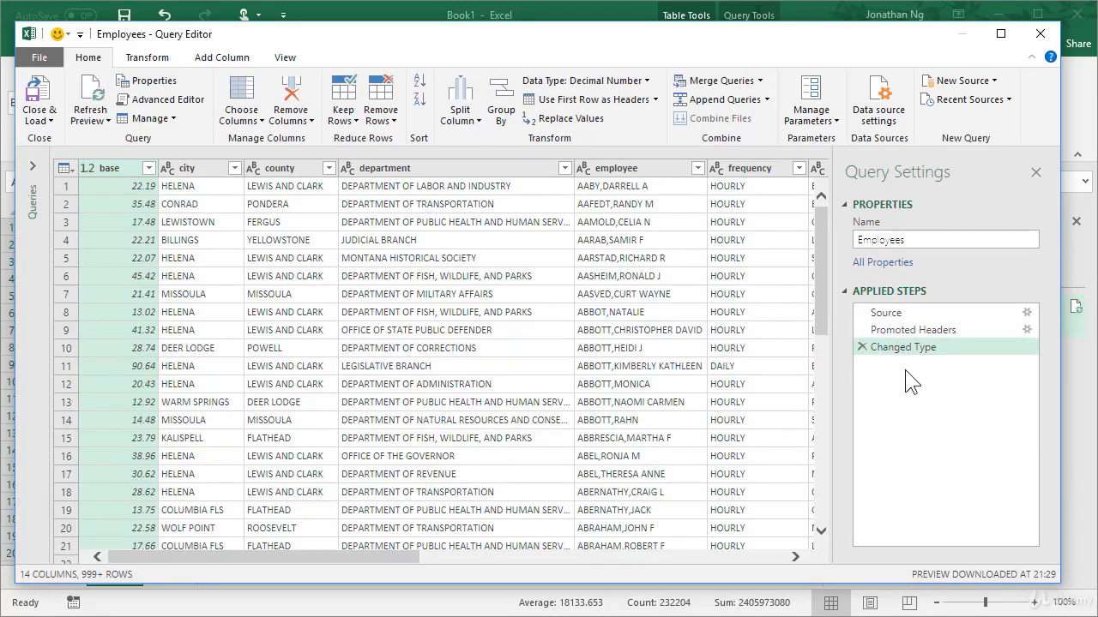
# Examine the preview at the Source, Promoted Headers and Changed Type steps, and inspect the Source step's CSV file settings.
pyautogui.click(892, 314)
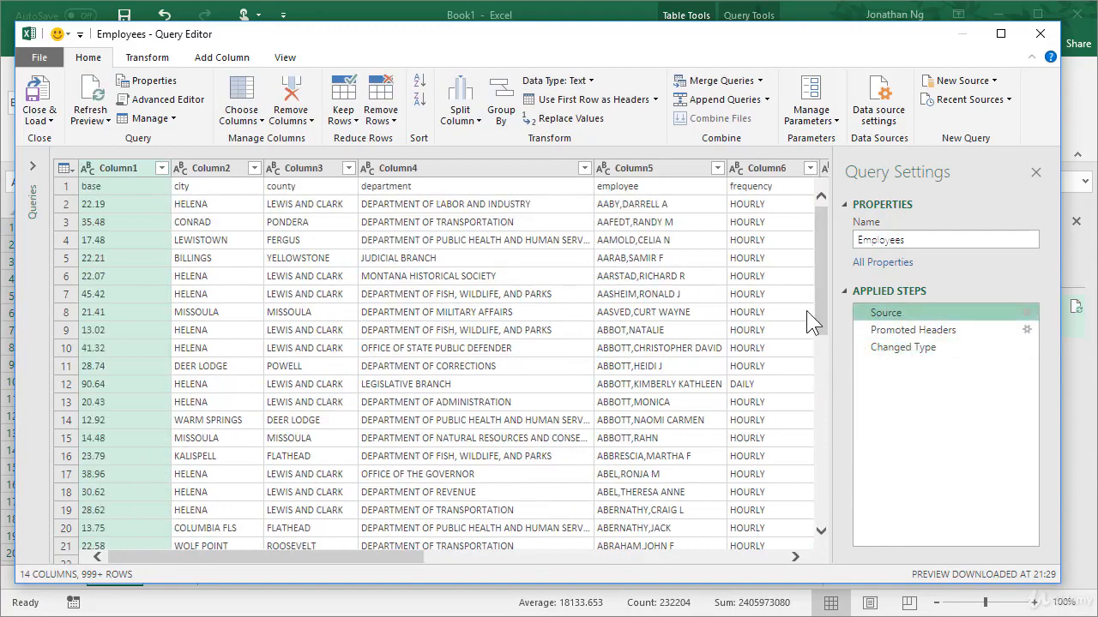
pyautogui.click(900, 331)
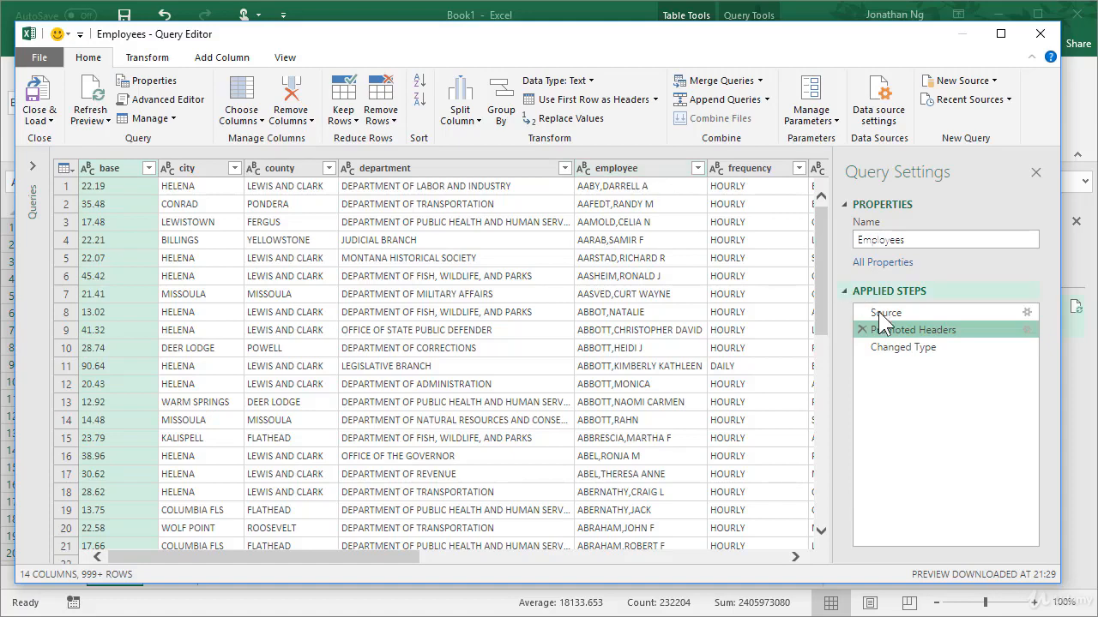
pyautogui.click(922, 347)
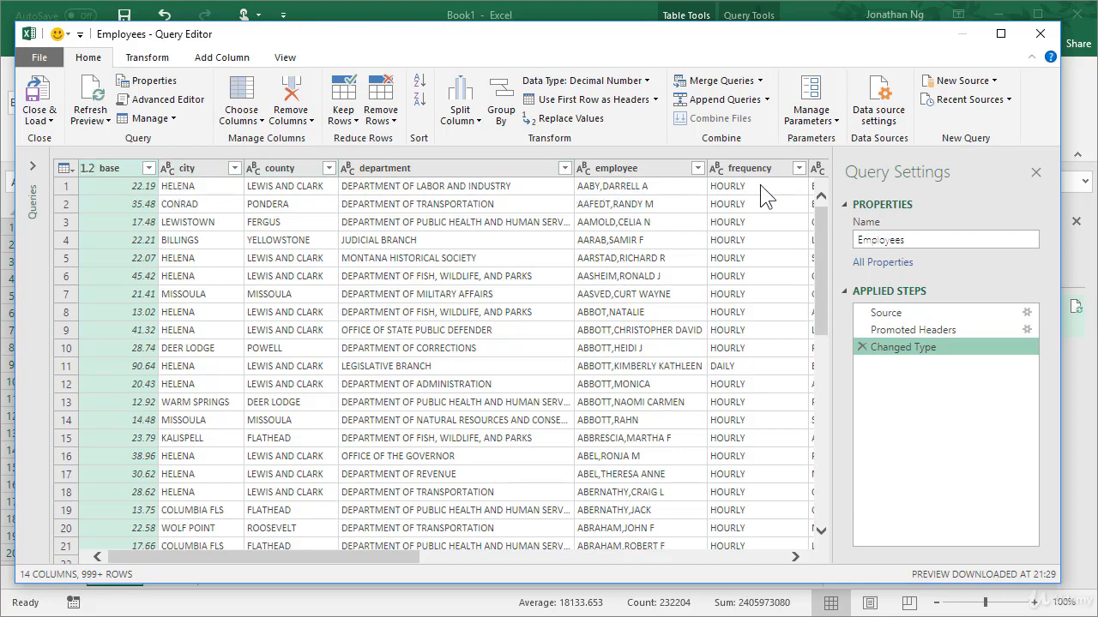
pyautogui.click(871, 311)
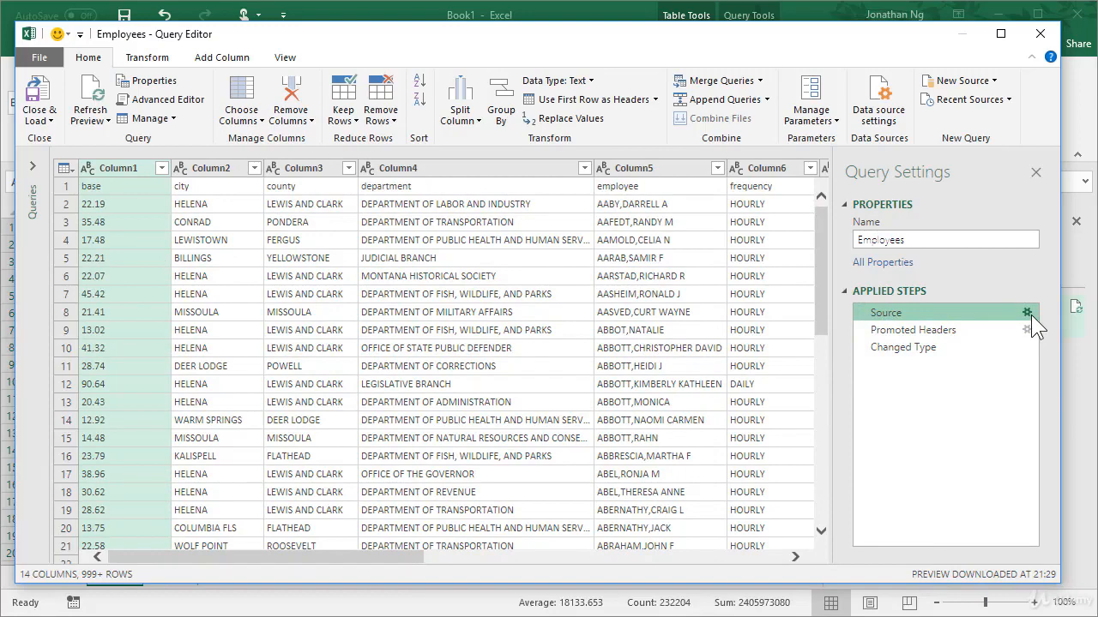
pyautogui.click(1031, 315)
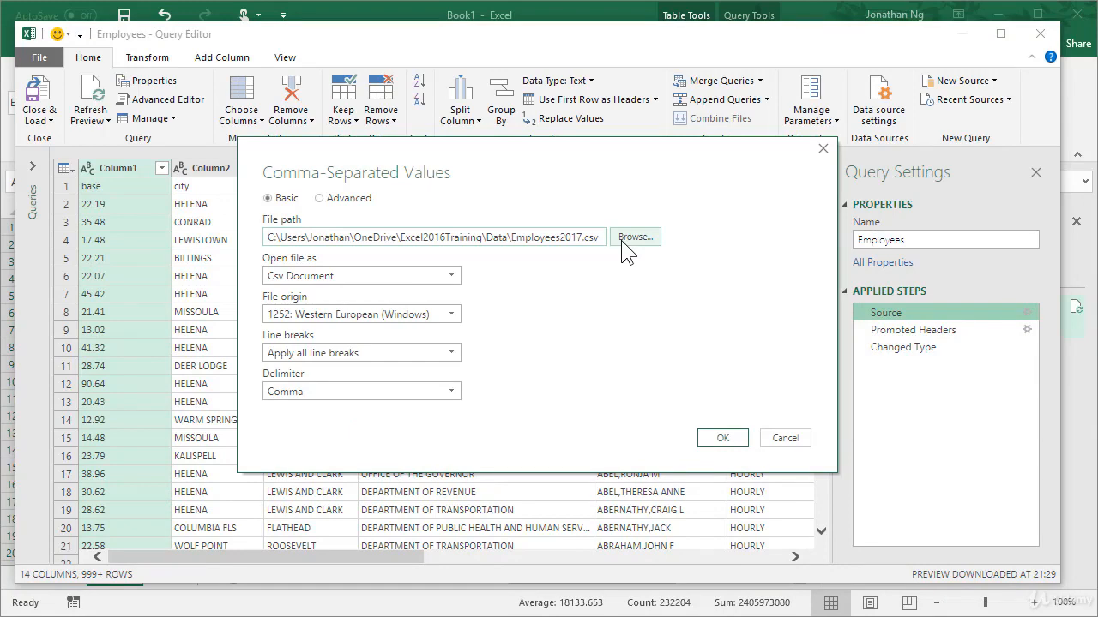
pyautogui.click(621, 240)
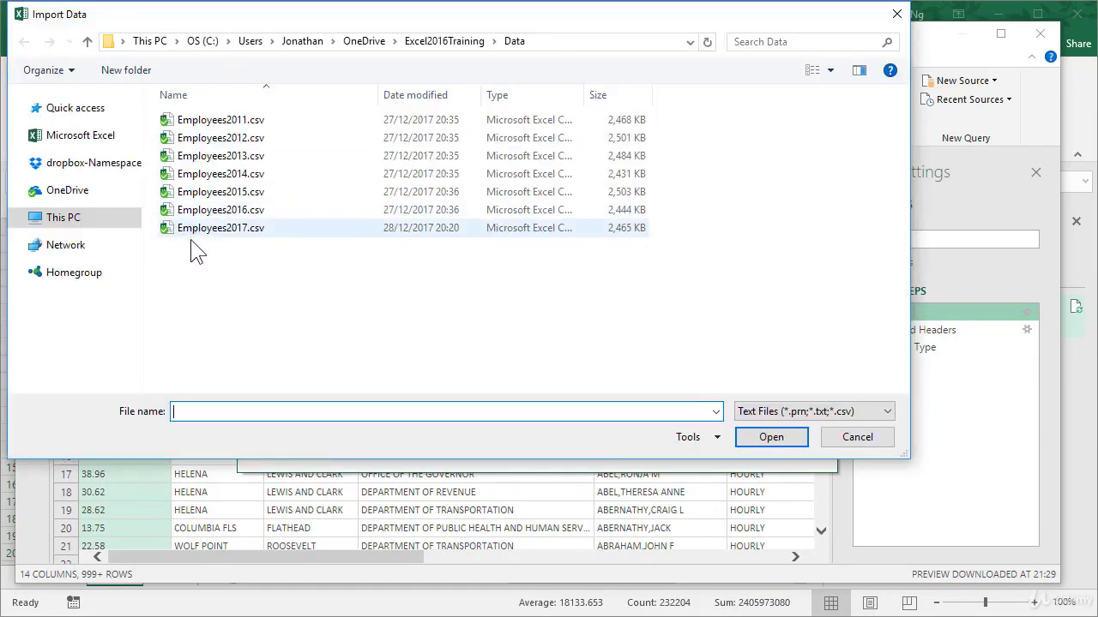
pyautogui.press('Escape')
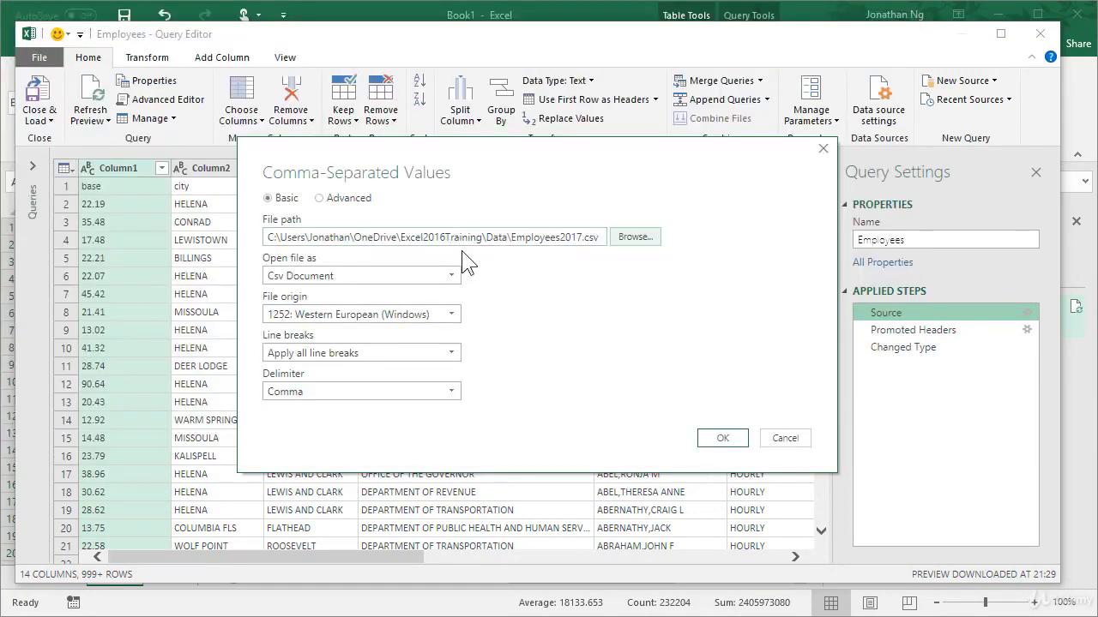
pyautogui.click(721, 439)
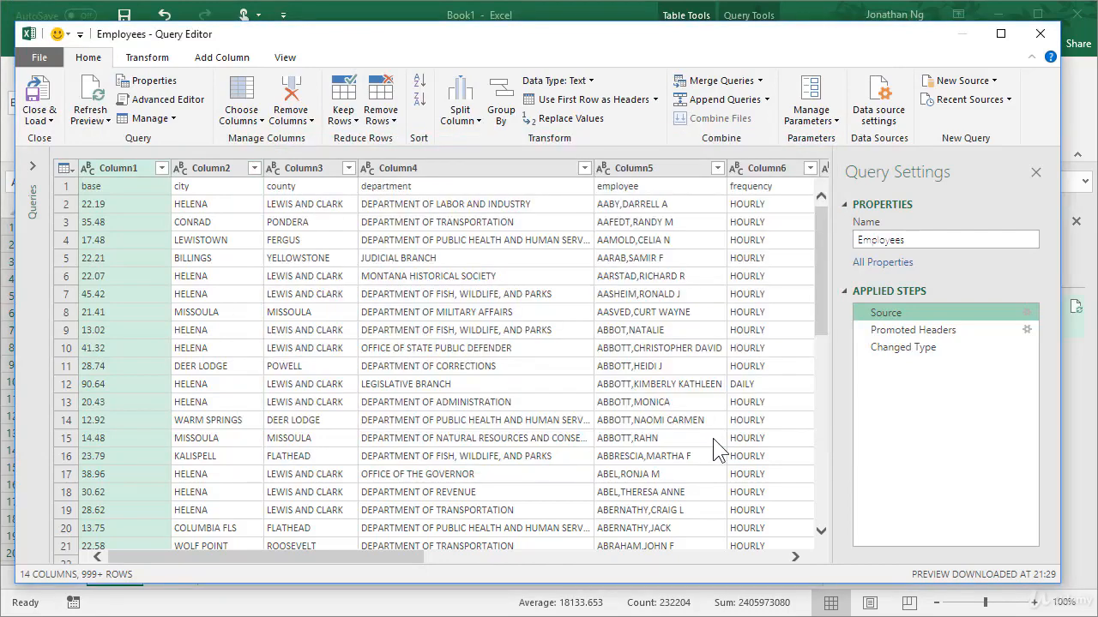
# Refresh the query preview and delete the "Columns=14," argument from the Source line in the Advanced Editor.
pyautogui.click(90, 98)
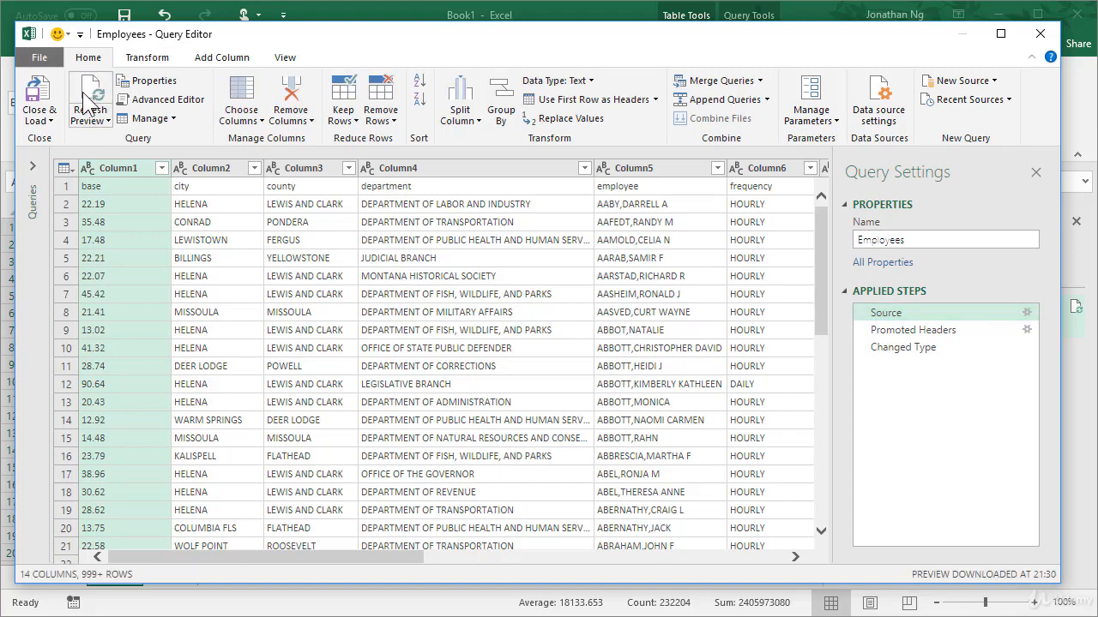
pyautogui.click(180, 101)
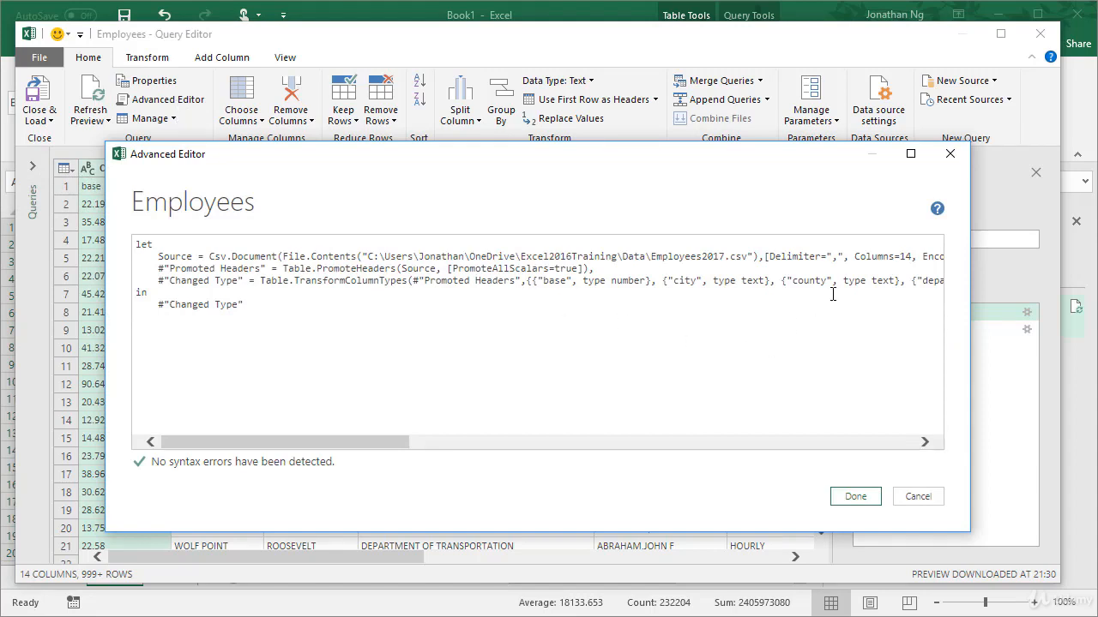
pyautogui.moveTo(855, 257); pyautogui.dragTo(917, 257)
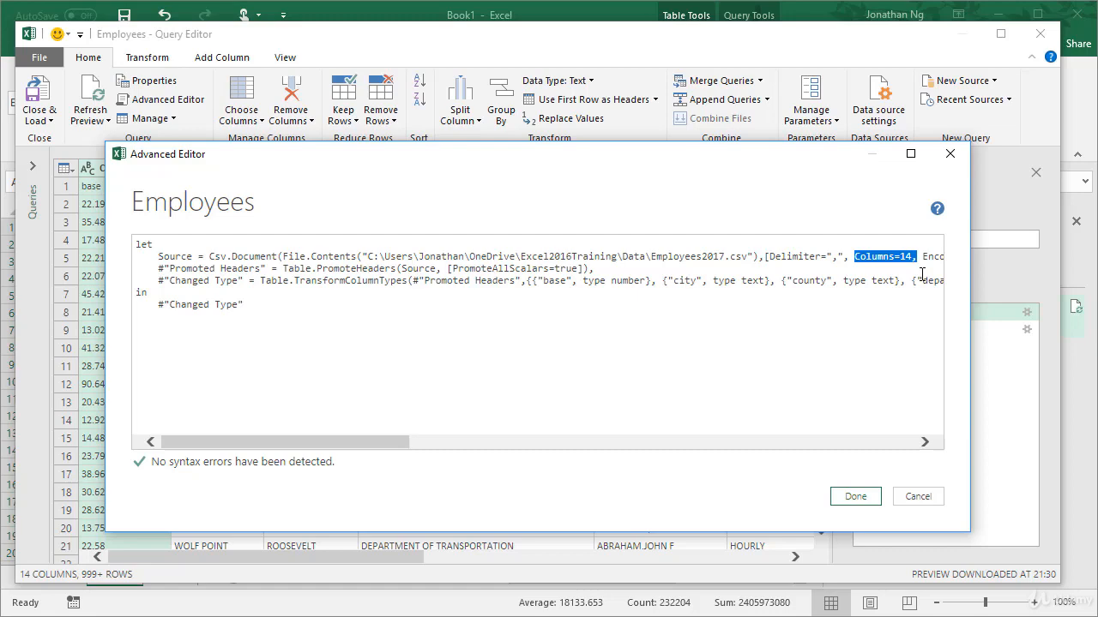
pyautogui.press('Delete')
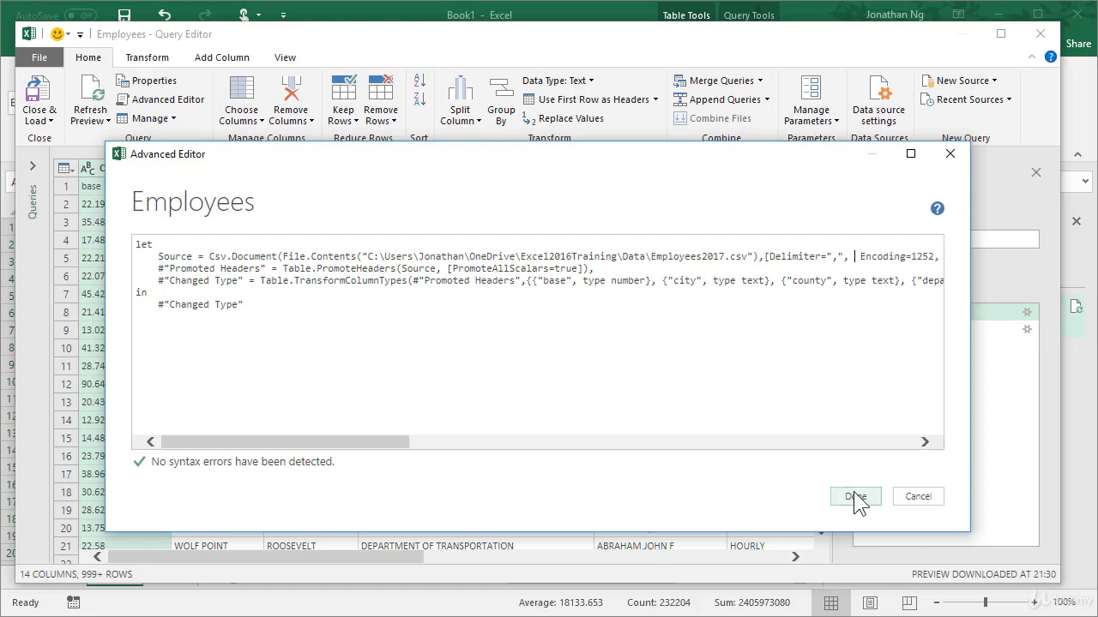
pyautogui.click(855, 498)
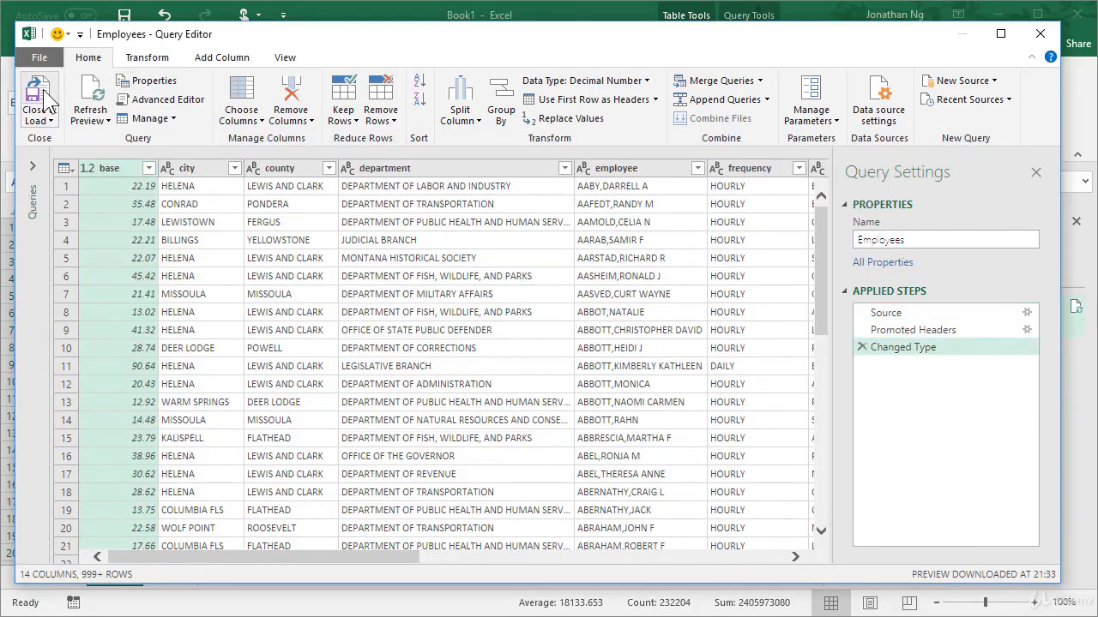
# Close the Query Editor, loading the edited Employees query to the worksheet, and refresh its data.
pyautogui.click(45, 100)
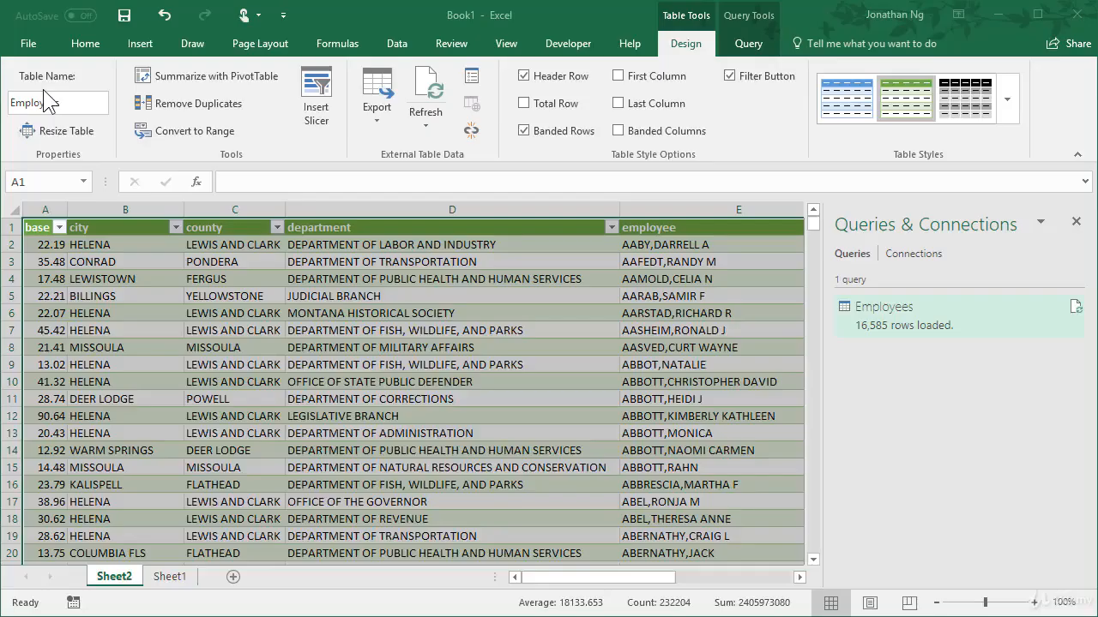
pyautogui.click(296, 313)
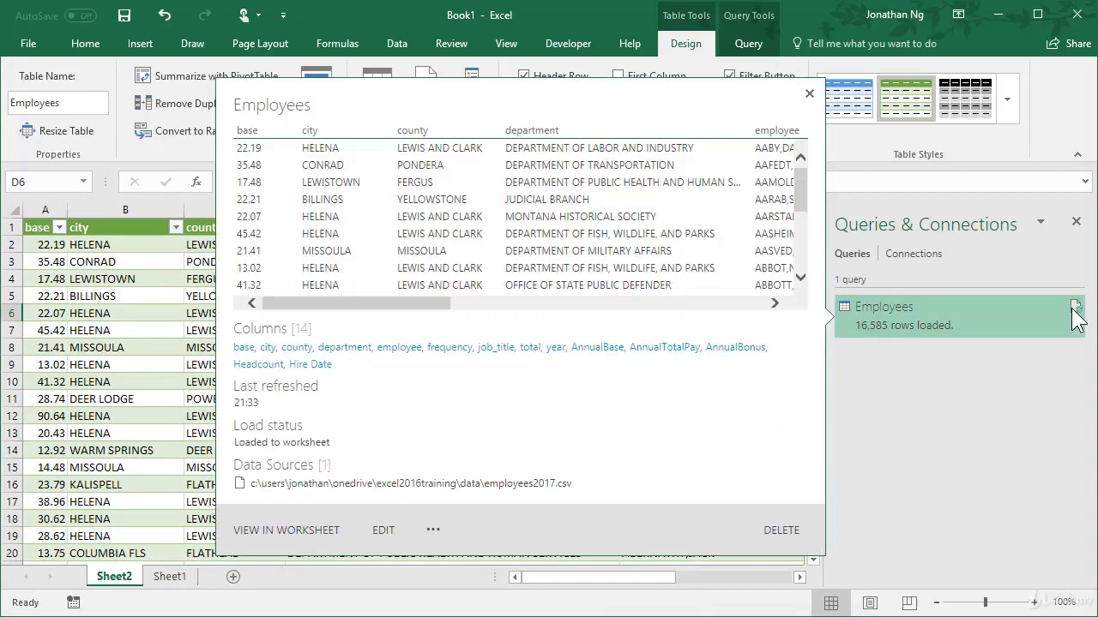
pyautogui.click(1075, 319)
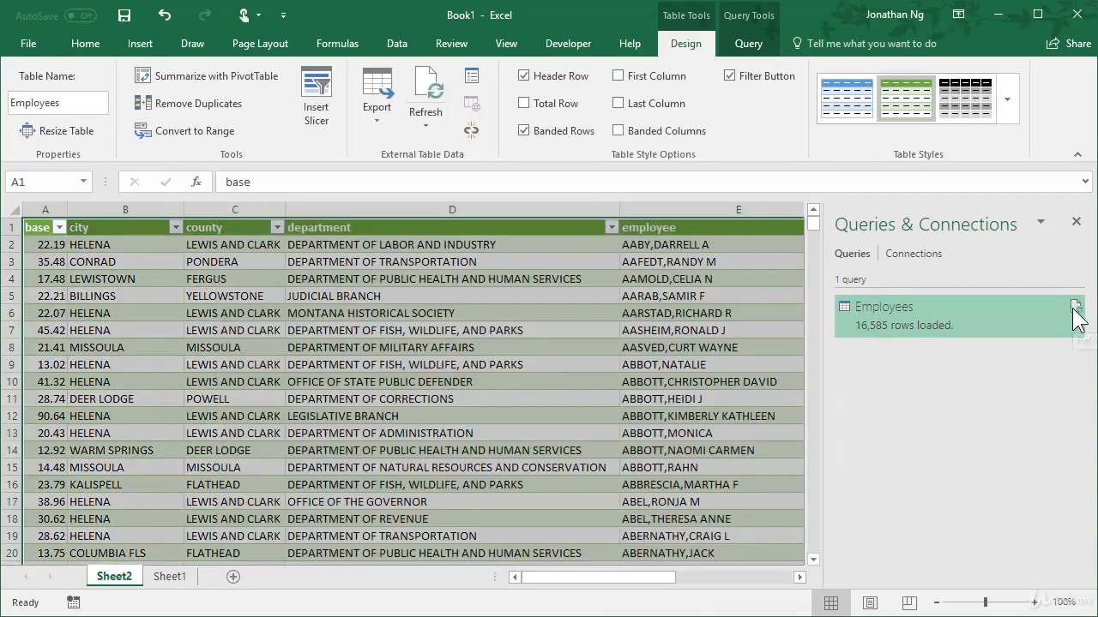
pyautogui.click(1075, 307)
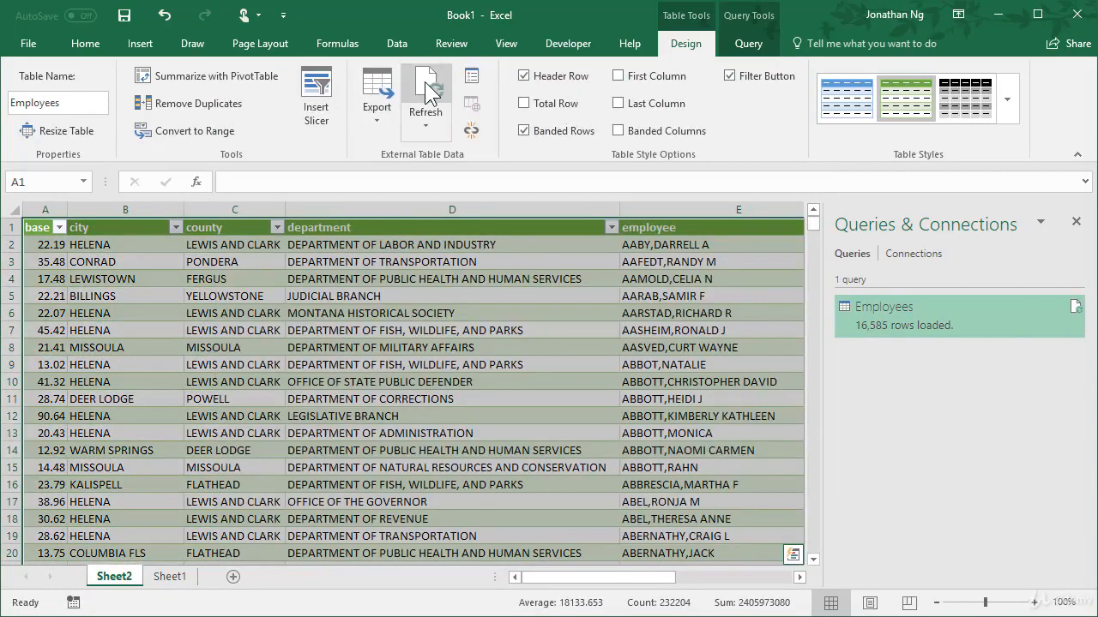
pyautogui.click(424, 81)
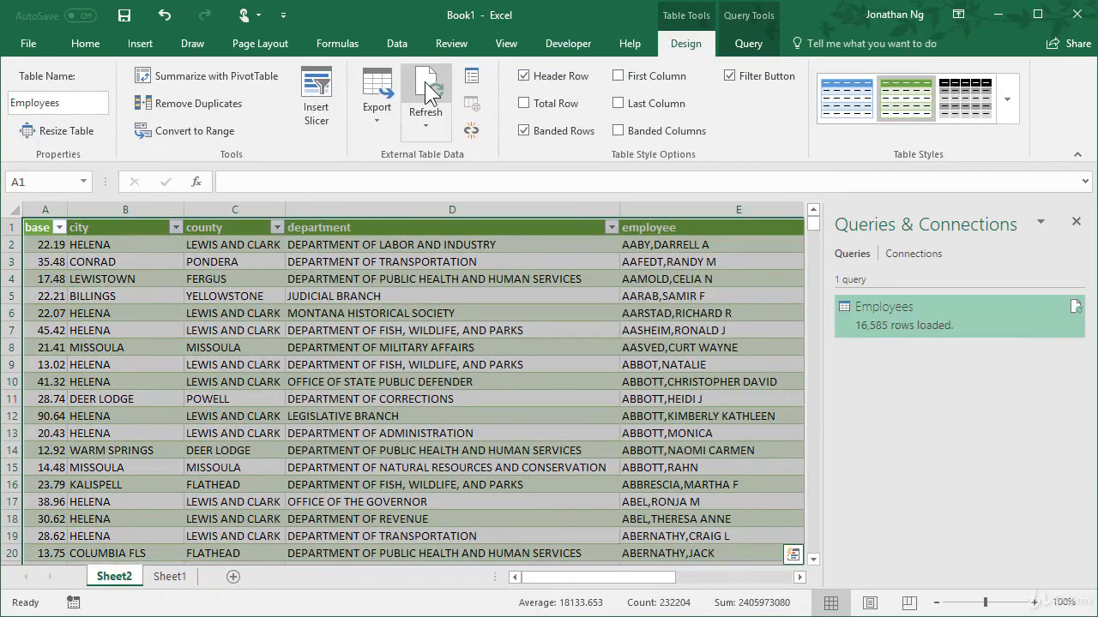